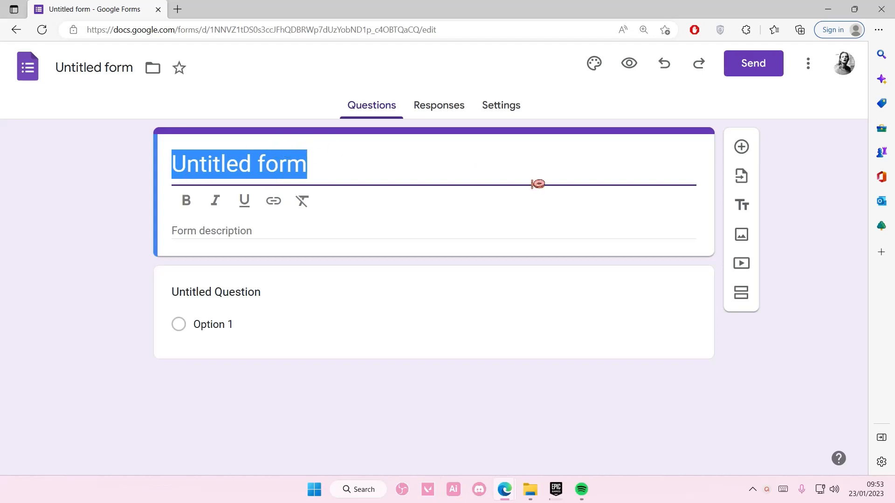
Title the form "RSVP Wedding" and make the title bold
{"action": "type", "text": "RSVP"}
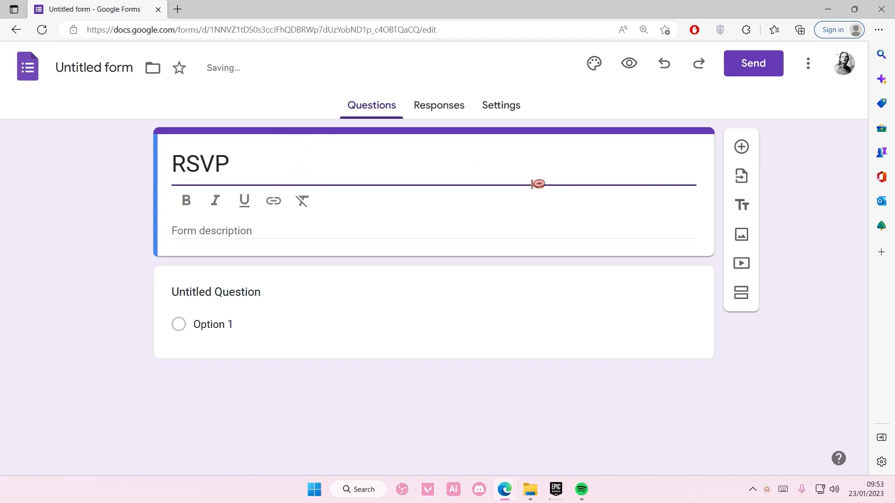
{"action": "type", "text": " WED"}
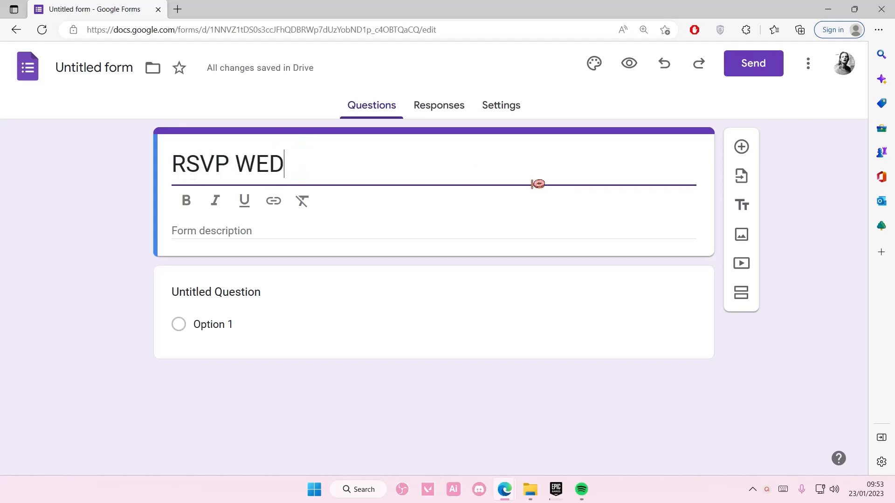
{"action": "key", "text": "BackSpace"}
{"action": "key", "text": "BackSpace"}
{"action": "type", "text": "edding"}
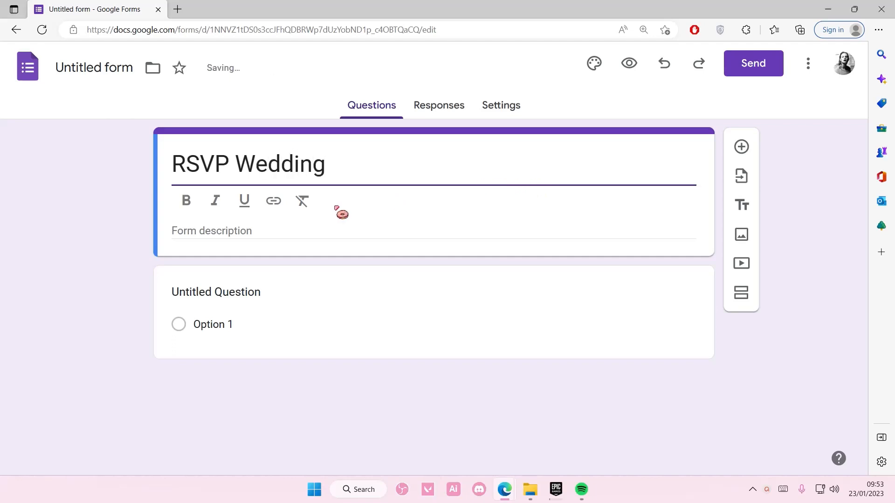
{"action": "left_click_drag", "start_coordinate": [321, 166], "coordinate": [125, 166]}
{"action": "left_click", "coordinate": [185, 203]}
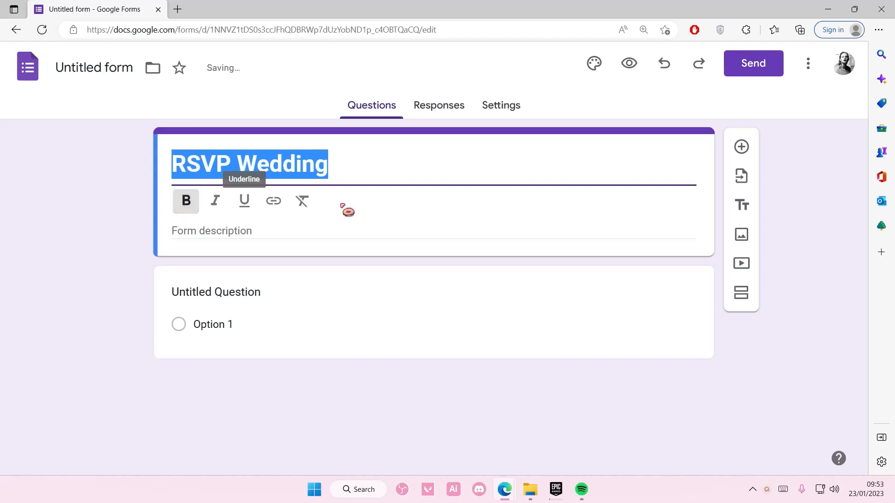
{"action": "left_click", "coordinate": [321, 164]}
Set the untitled question's answer type to Short answer
{"action": "left_click", "coordinate": [740, 212]}
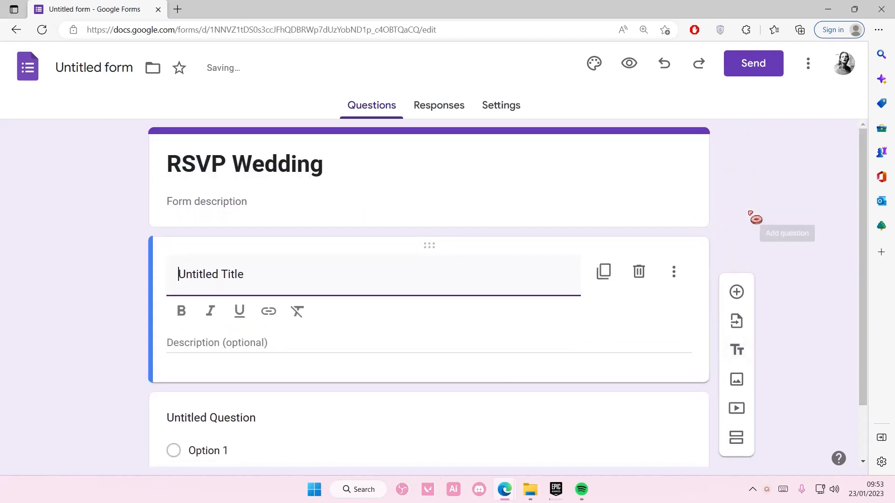
{"action": "left_click", "coordinate": [639, 272]}
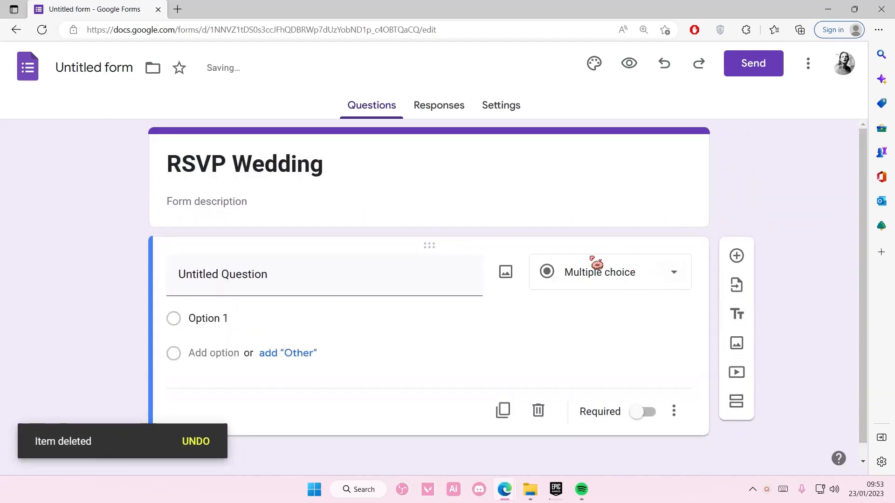
{"action": "left_click", "coordinate": [373, 284]}
{"action": "left_click", "coordinate": [588, 286]}
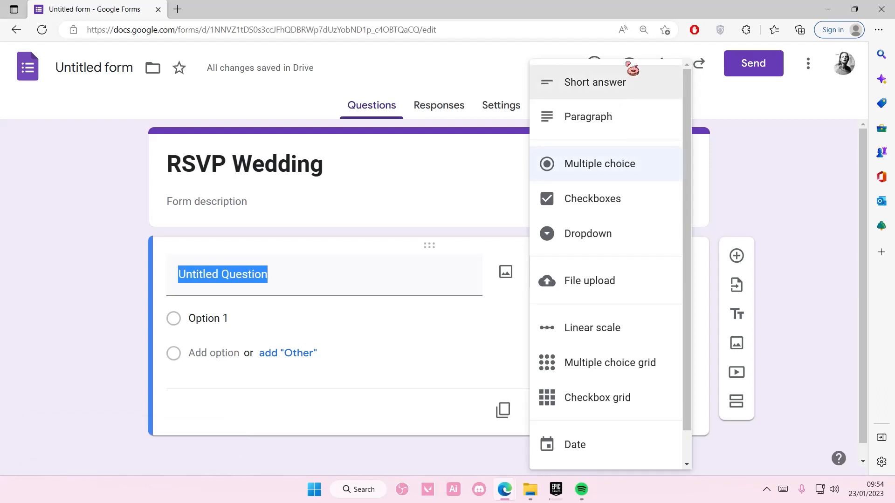
{"action": "left_click", "coordinate": [621, 89]}
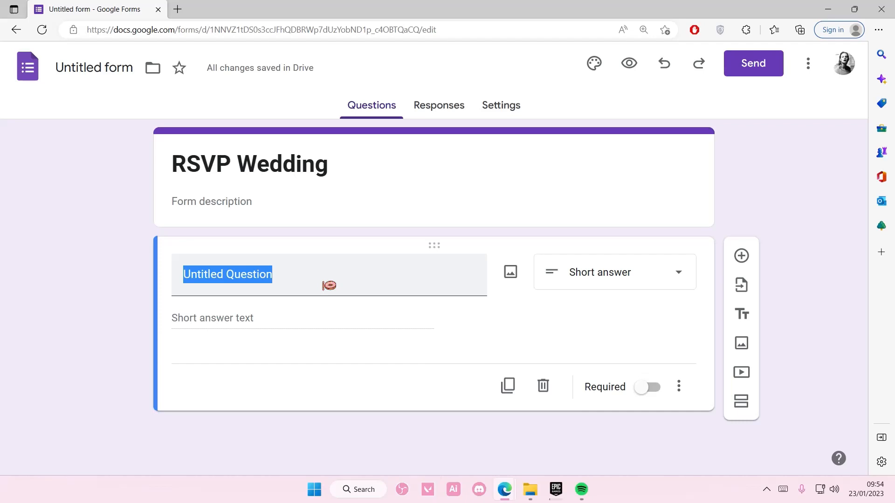
Replace the short answer question's placeholder title with "Name"
{"action": "left_click_drag", "start_coordinate": [322, 279], "coordinate": [97, 261]}
{"action": "type", "text": "P"}
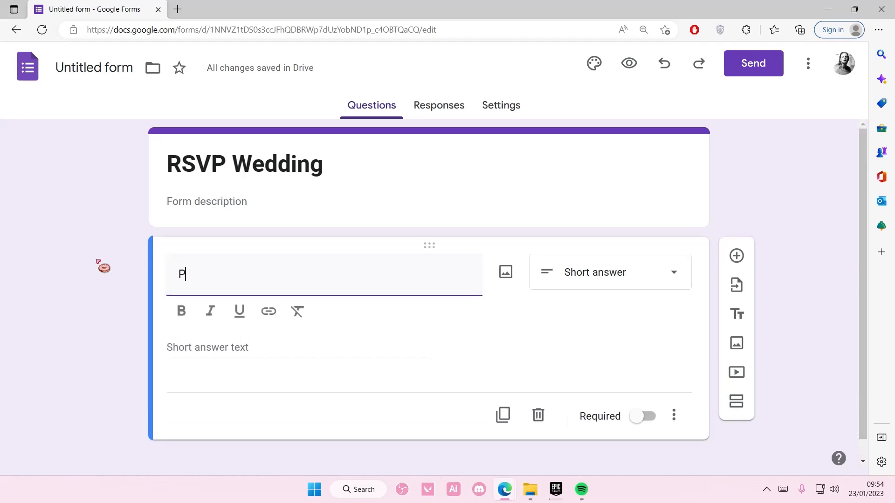
{"action": "type", "text": "hon"}
{"action": "key", "text": "BackSpace"}
{"action": "key", "text": "BackSpace"}
{"action": "key", "text": "BackSpace"}
{"action": "key", "text": "BackSpace"}
{"action": "type", "text": "Name"}
Add a question titled "Phone Number" with the Paragraph answer type
{"action": "left_click", "coordinate": [736, 255]}
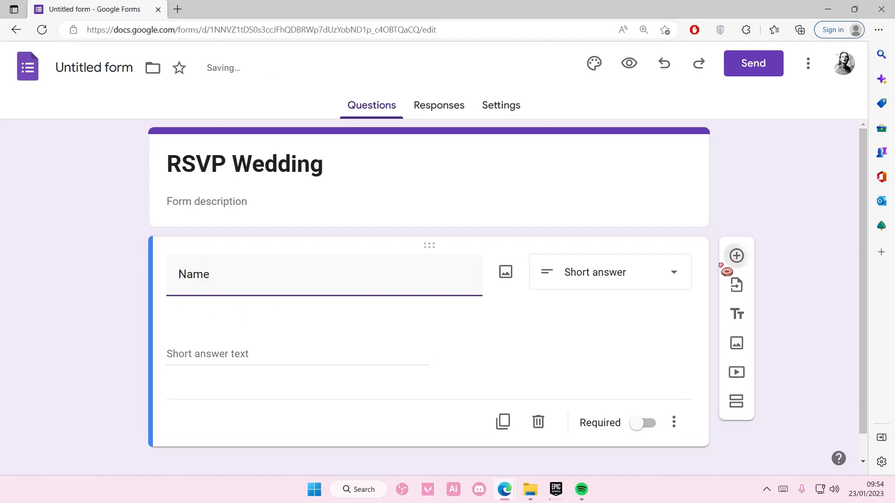
{"action": "type", "text": "Phon"}
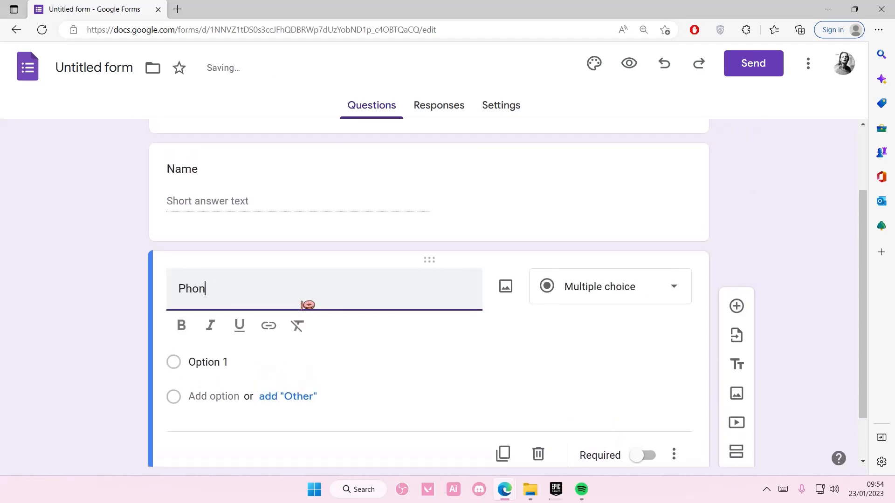
{"action": "type", "text": "e"}
{"action": "left_click", "coordinate": [608, 301]}
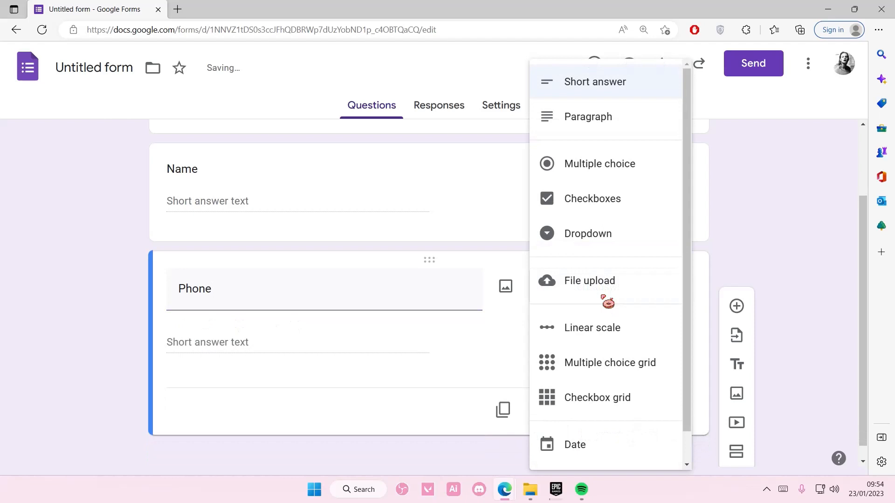
{"action": "left_click", "coordinate": [591, 115]}
{"action": "left_click", "coordinate": [283, 292]}
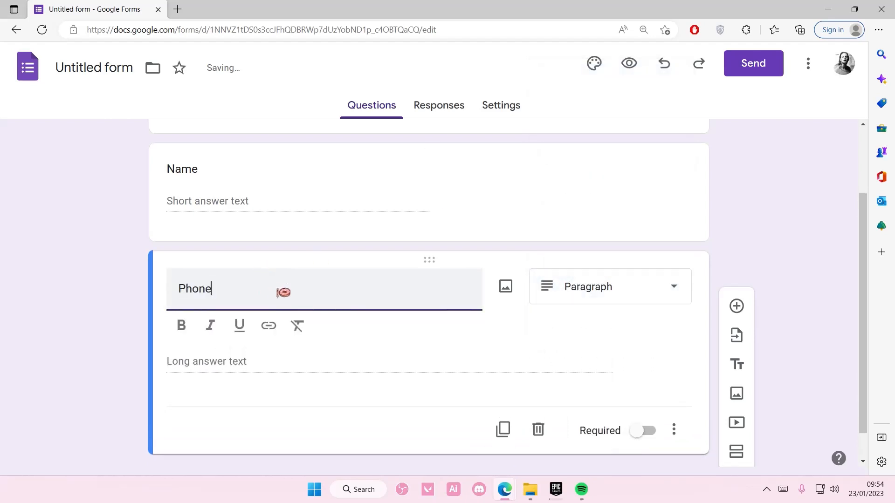
{"action": "type", "text": "num"}
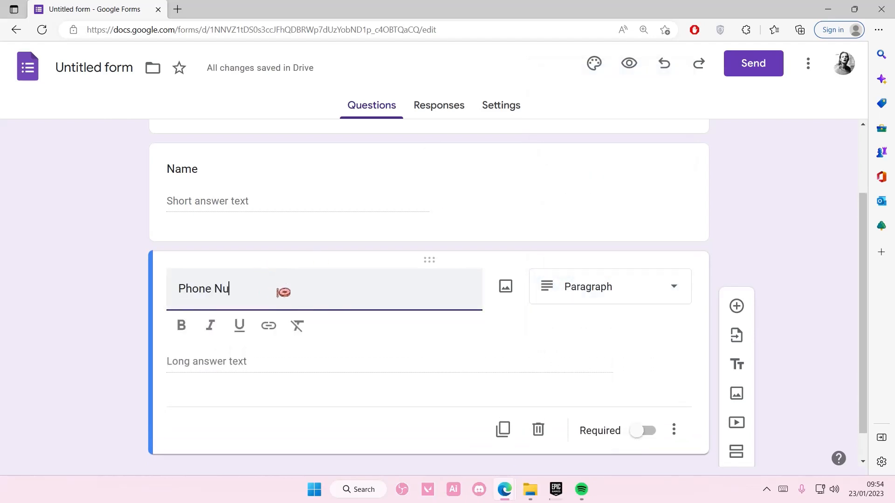
Add a Short answer question titled "How many people?" below the phone number question
{"action": "left_click", "coordinate": [736, 307]}
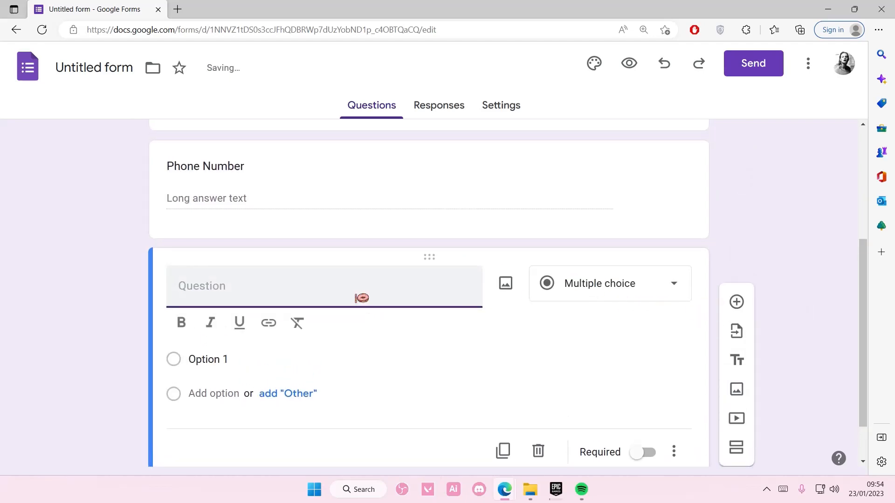
{"action": "scroll", "coordinate": [448, 309], "scroll_direction": "up", "scroll_amount": 2}
{"action": "scroll", "coordinate": [454, 314], "scroll_direction": "down", "scroll_amount": 1}
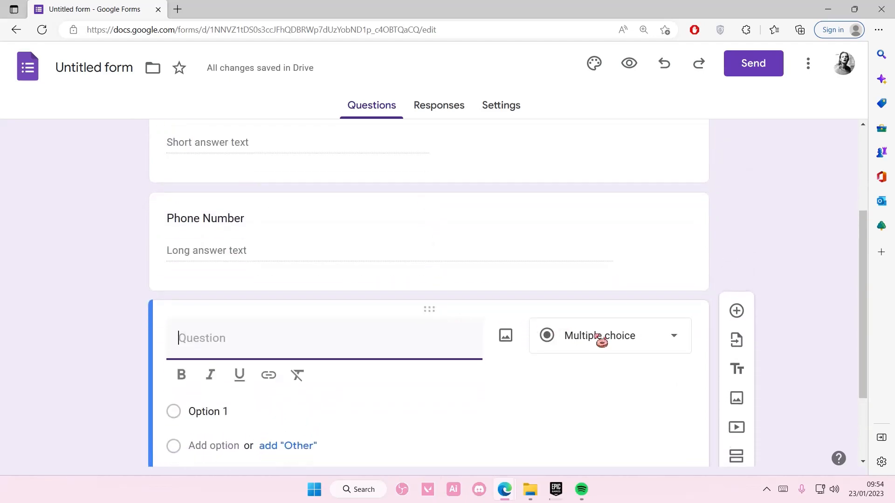
{"action": "scroll", "coordinate": [323, 304], "scroll_direction": "down", "scroll_amount": 1}
{"action": "left_click", "coordinate": [577, 297]}
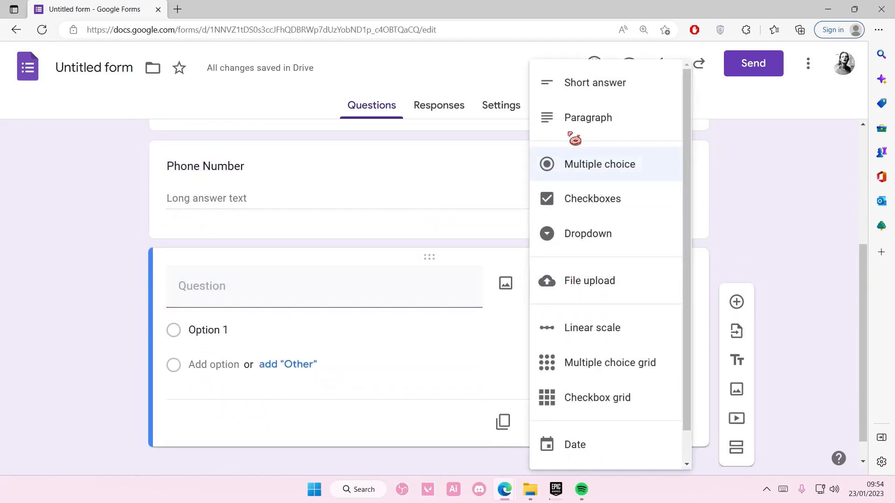
{"action": "key", "text": "Return"}
{"action": "left_click", "coordinate": [285, 293]}
{"action": "type", "text": "Ho"}
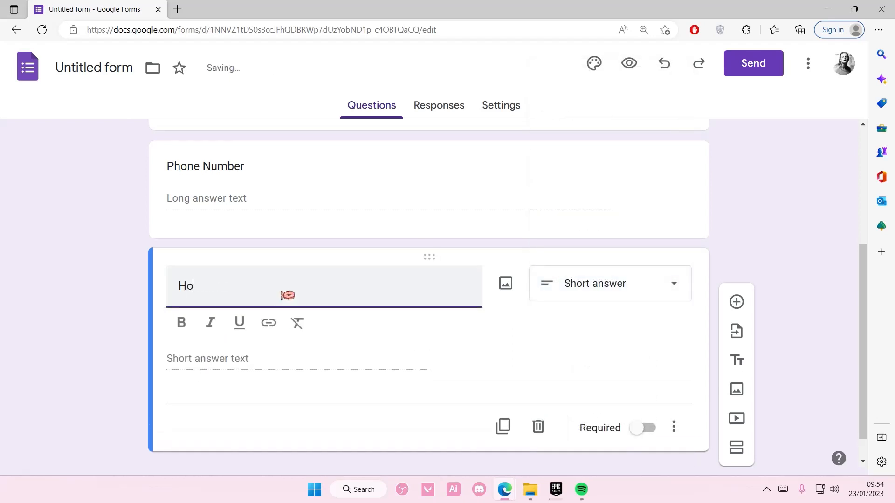
{"action": "type", "text": "w M"}
{"action": "key", "text": "BackSpace"}
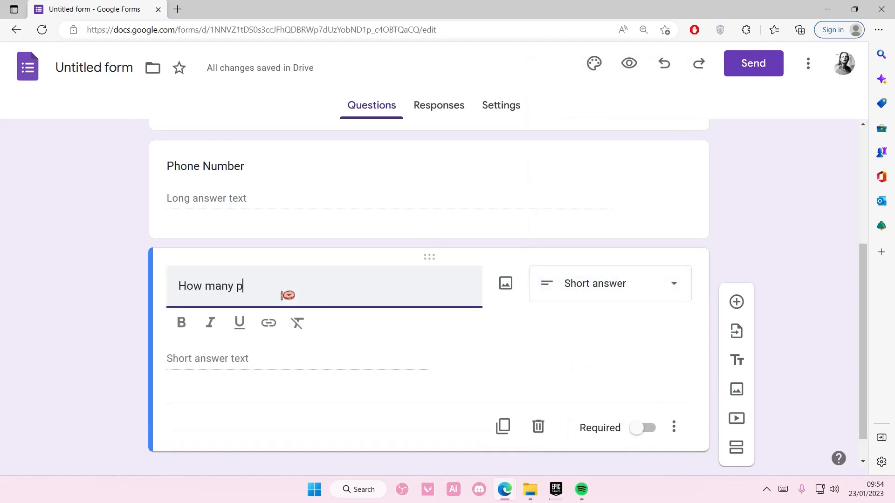
Add a multiple choice question titled "Table" below the question about the number of people
{"action": "left_click", "coordinate": [736, 303]}
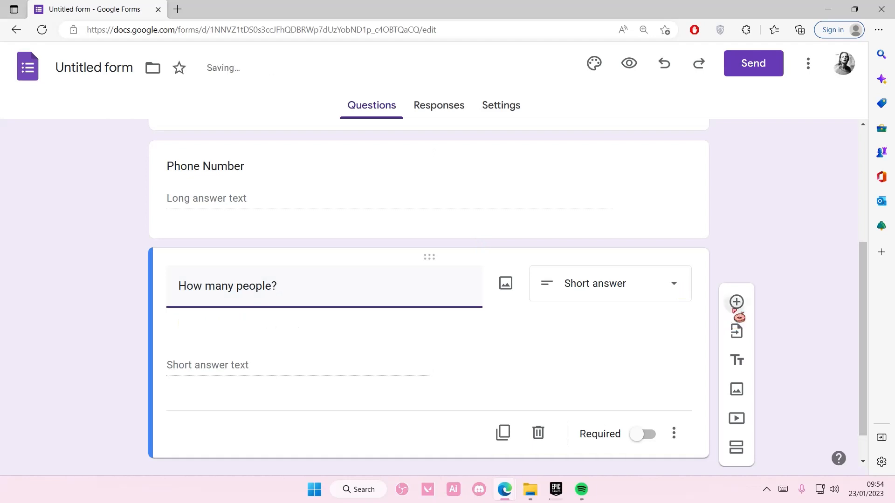
{"action": "left_click", "coordinate": [569, 284]}
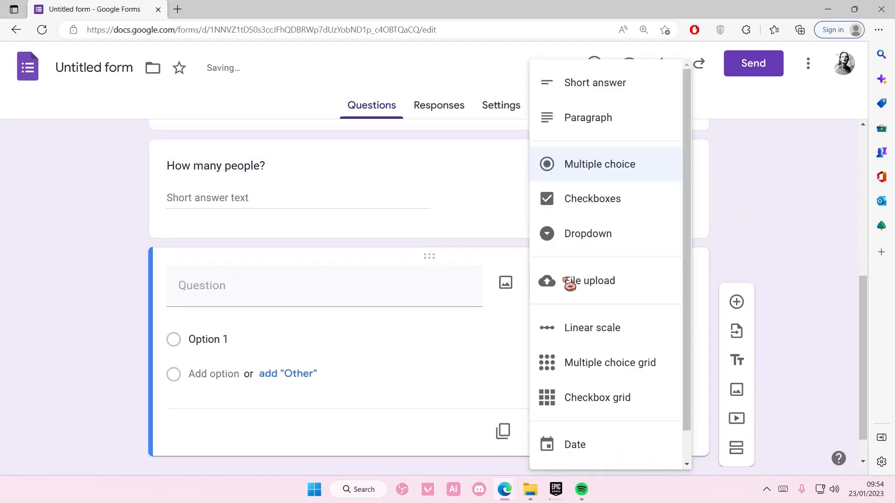
{"action": "left_click", "coordinate": [335, 302]}
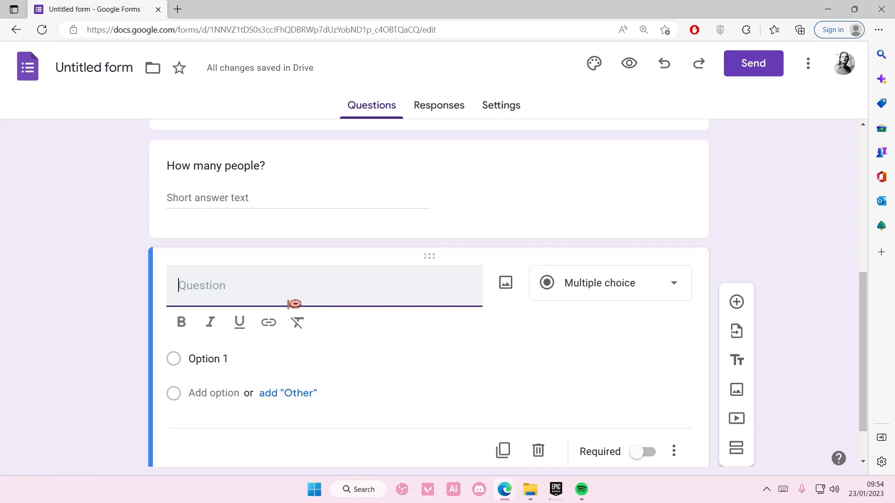
{"action": "type", "text": "Table"}
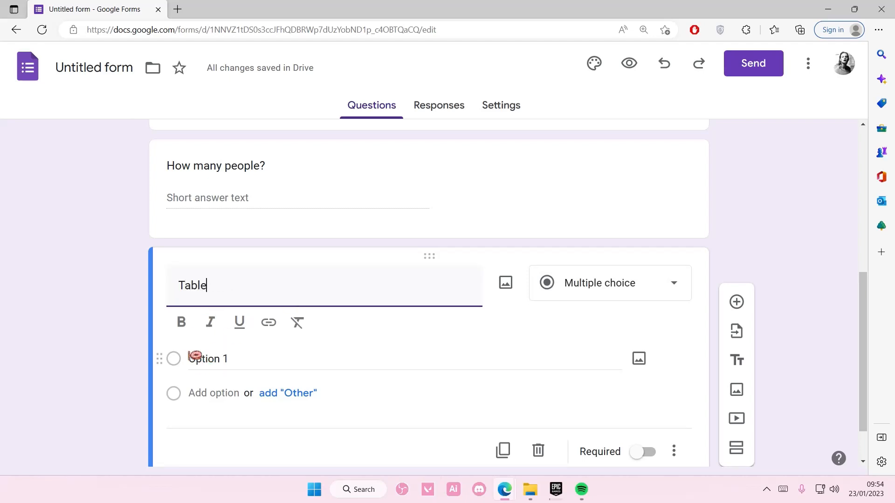
Enter "Friends" and "Family" as the first two options of the Table question
{"action": "left_click", "coordinate": [195, 355]}
{"action": "type", "text": "Fre"}
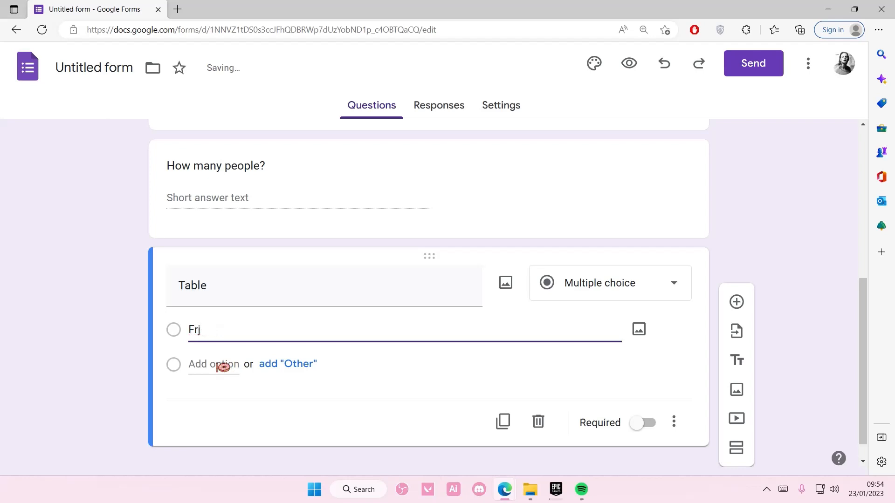
{"action": "key", "text": "BackSpace"}
{"action": "left_click", "coordinate": [222, 365]}
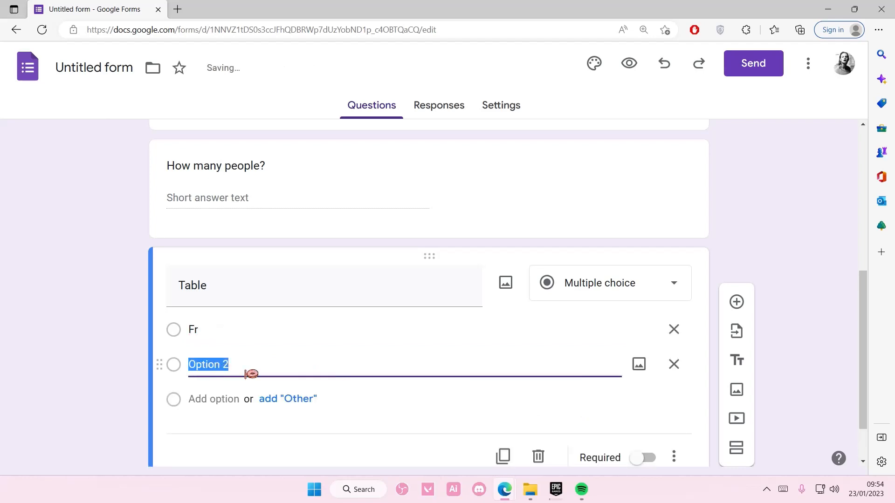
{"action": "type", "text": "Family"}
{"action": "left_click", "coordinate": [219, 323]}
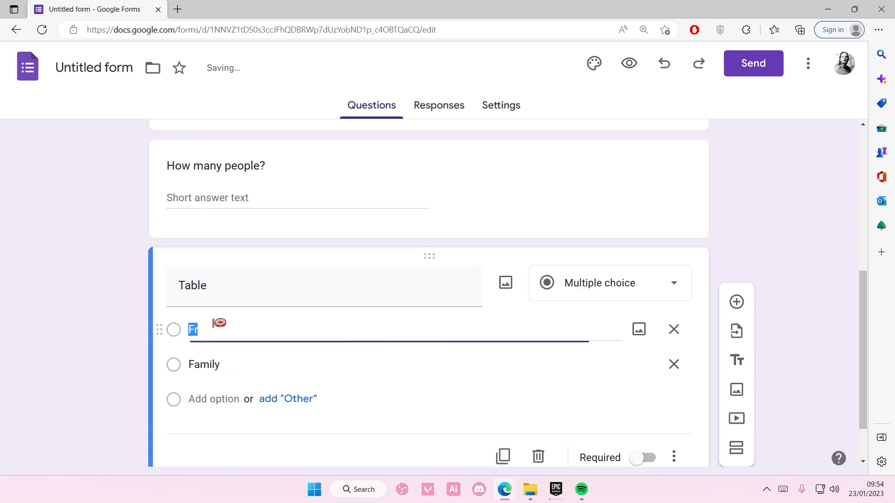
{"action": "left_click", "coordinate": [226, 324]}
{"action": "type", "text": "iends"}
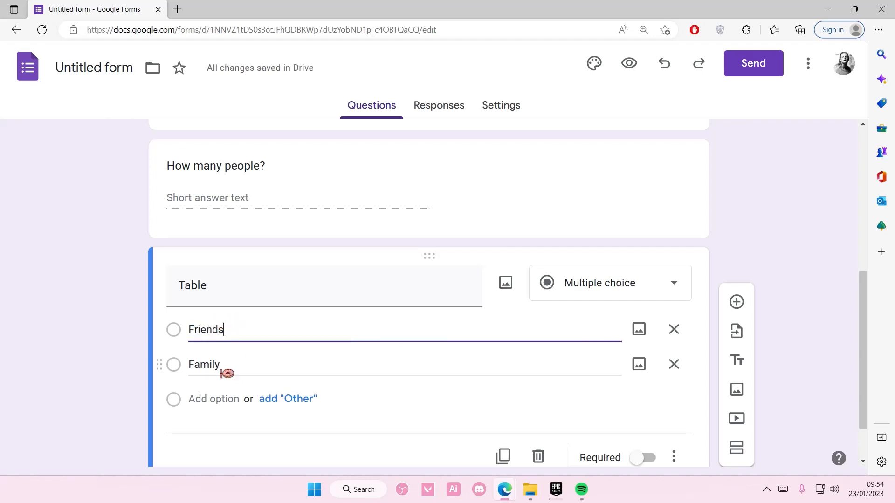
Add "Close Friends" and "Internet Friends" as further options to the Table question
{"action": "left_click", "coordinate": [230, 399]}
{"action": "type", "text": "Clo"}
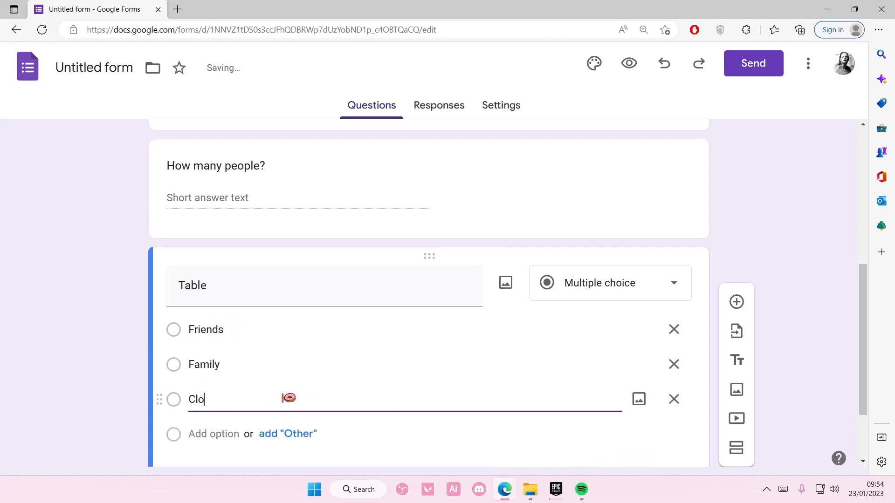
{"action": "type", "text": "se Friends"}
{"action": "left_click", "coordinate": [207, 435]}
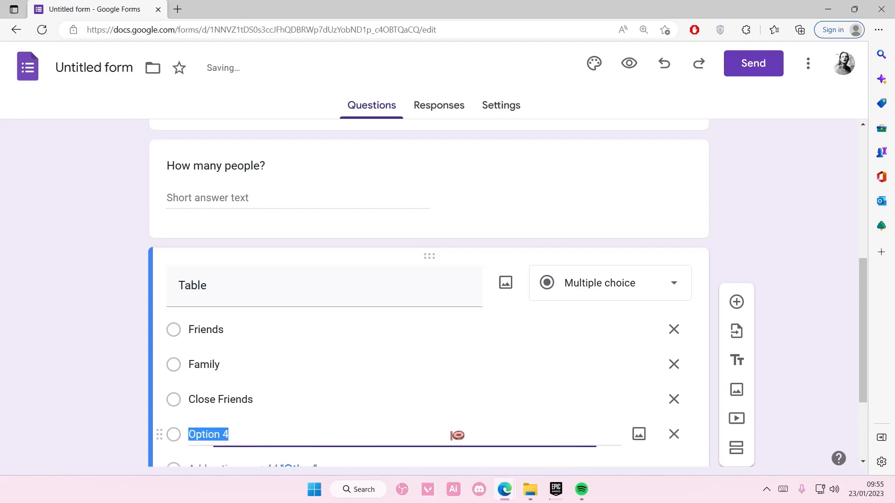
{"action": "type", "text": "Internet"}
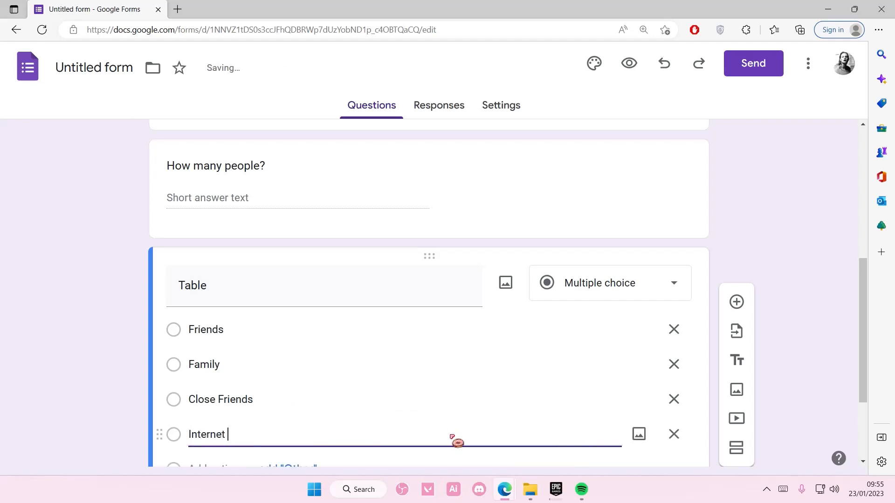
{"action": "type", "text": " Friends"}
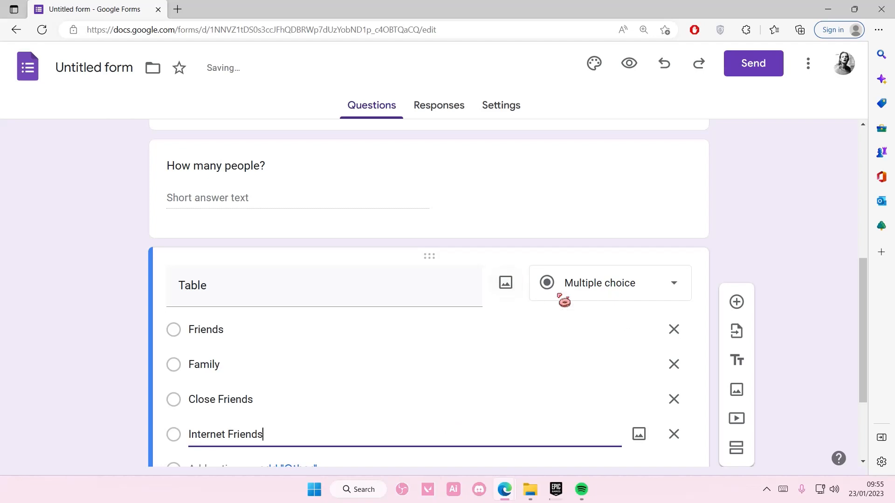
Set the theme's header font to Comfortaa Bold
{"action": "scroll", "coordinate": [563, 299], "scroll_direction": "down", "scroll_amount": 1}
{"action": "scroll", "coordinate": [551, 329], "scroll_direction": "up", "scroll_amount": 8}
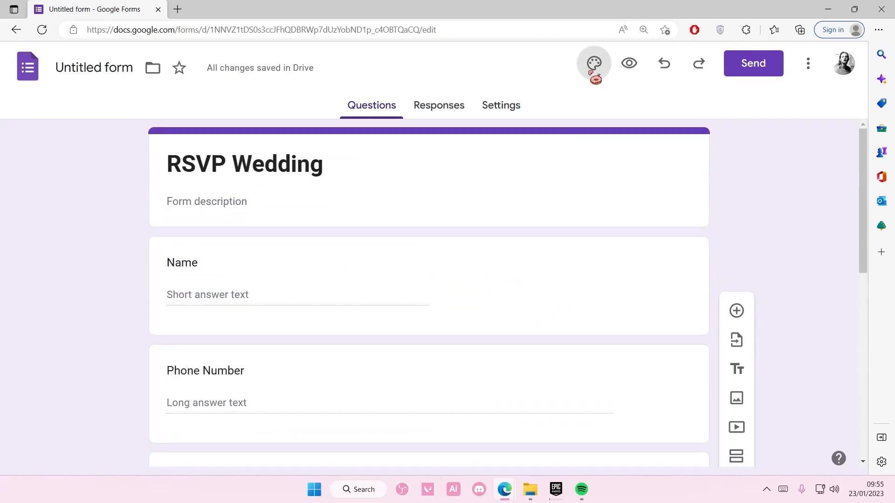
{"action": "left_click", "coordinate": [594, 63]}
{"action": "left_click", "coordinate": [761, 233]}
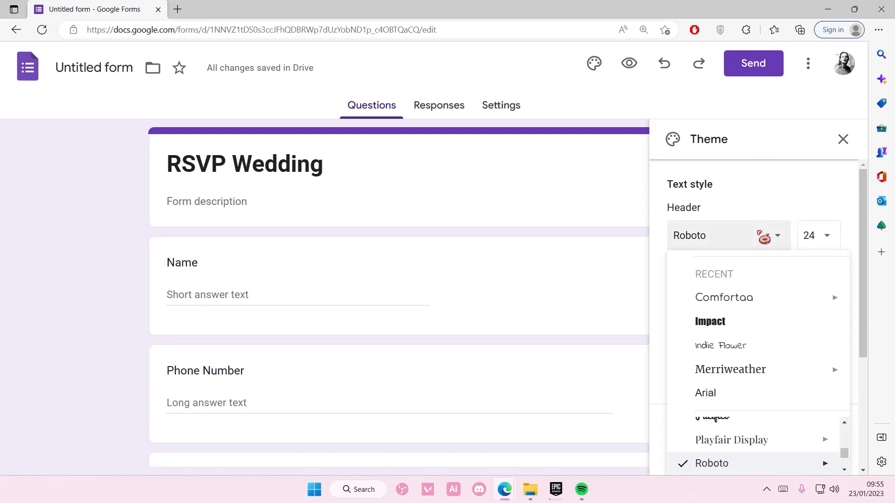
{"action": "mouse_move", "coordinate": [756, 340]}
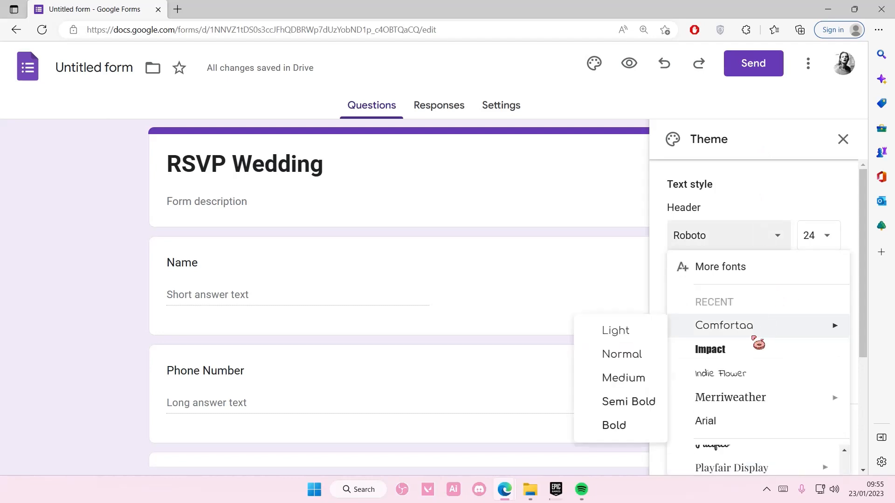
{"action": "left_click", "coordinate": [627, 425]}
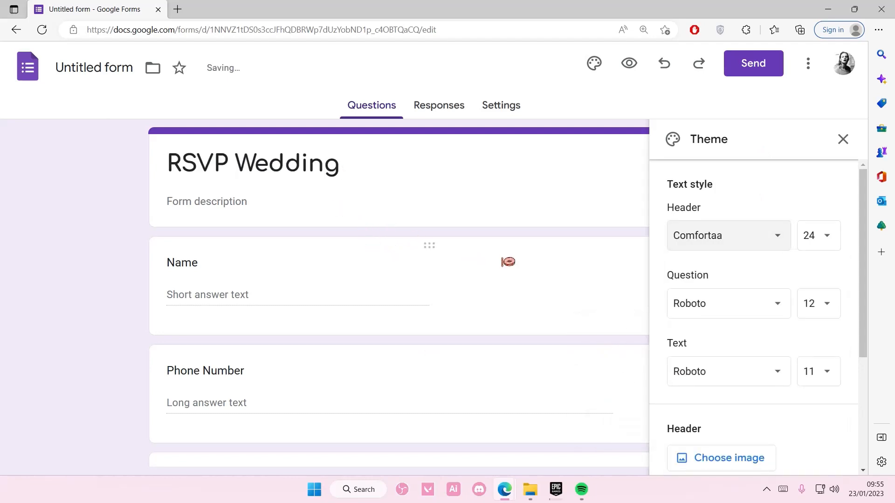
Set the theme's text font to Comfortaa
{"action": "left_click", "coordinate": [761, 369]}
{"action": "scroll", "coordinate": [741, 393], "scroll_direction": "up", "scroll_amount": 2}
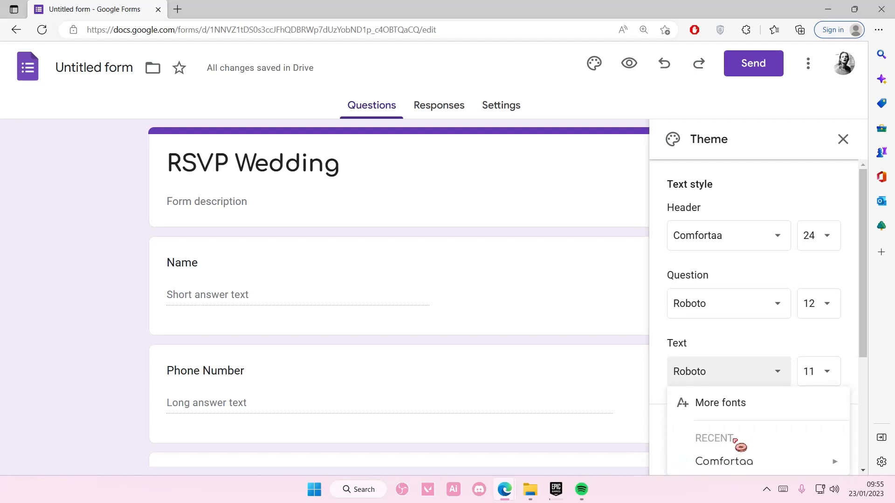
{"action": "scroll", "coordinate": [735, 440], "scroll_direction": "down", "scroll_amount": 1}
{"action": "mouse_move", "coordinate": [717, 420]}
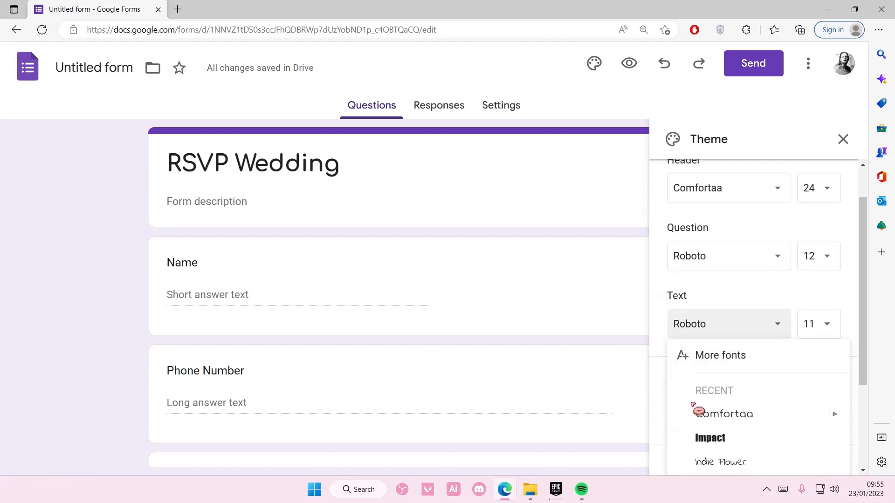
{"action": "left_click", "coordinate": [713, 414]}
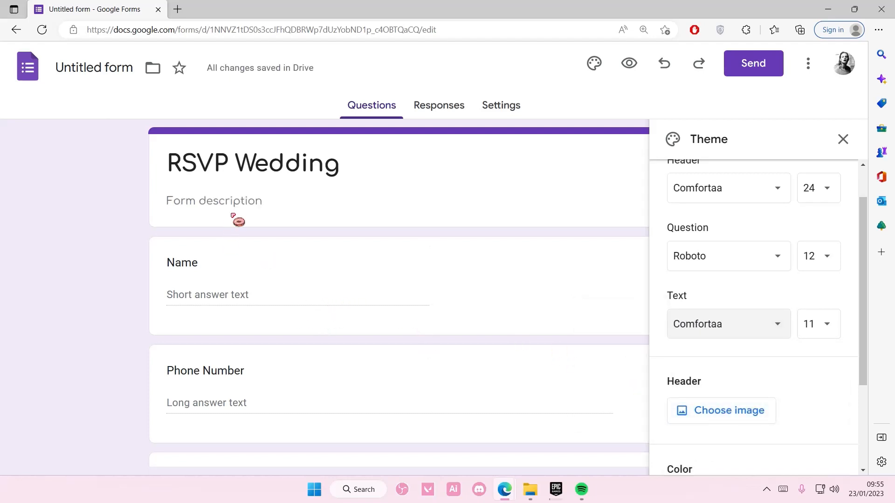
Enter the form description "PLEASE FILL FORM IF YOU'RE ATTENDING" and close the theme settings
{"action": "left_click", "coordinate": [236, 205]}
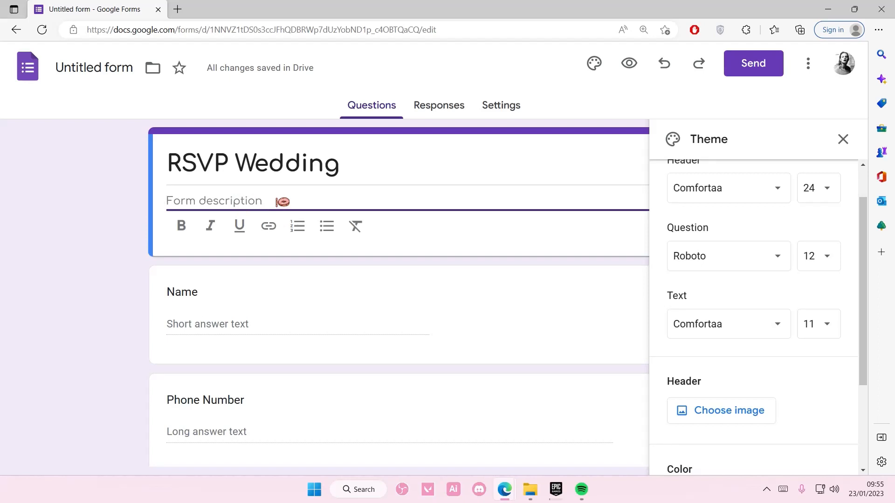
{"action": "type", "text": "P"}
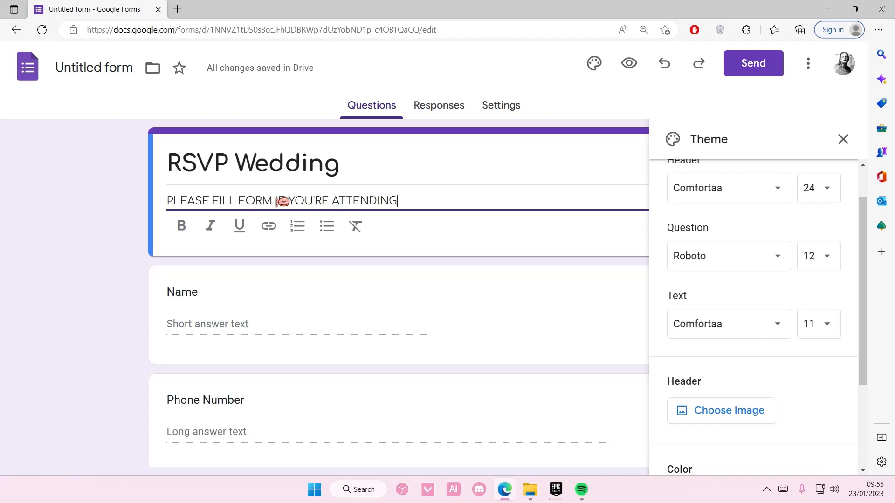
{"action": "scroll", "coordinate": [815, 375], "scroll_direction": "down", "scroll_amount": 2}
{"action": "scroll", "coordinate": [739, 359], "scroll_direction": "down", "scroll_amount": 1}
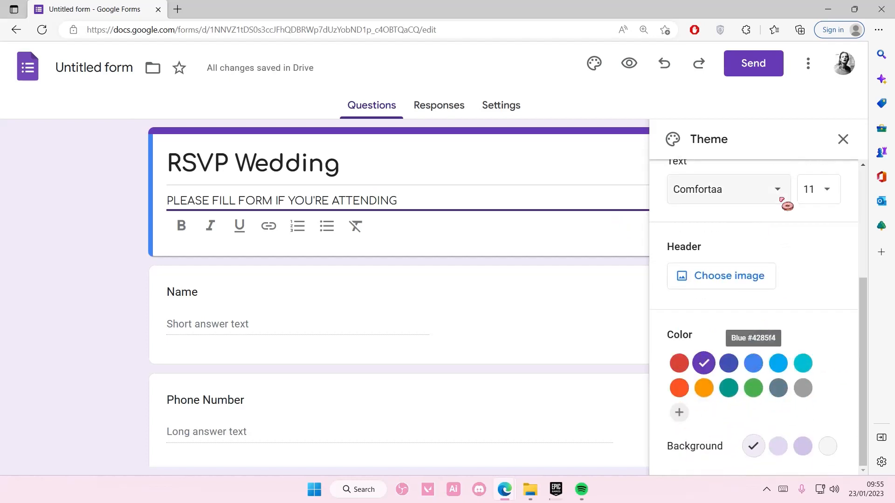
{"action": "left_click", "coordinate": [843, 139]}
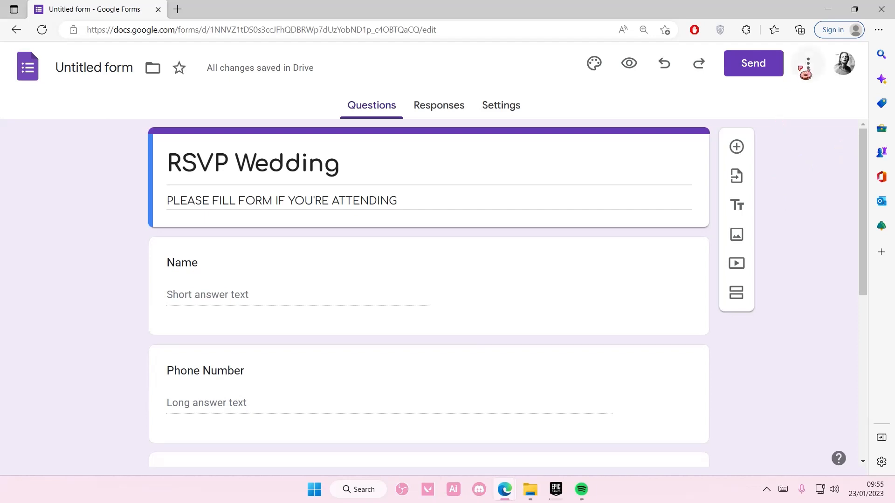
Look over the form's sending options and its additional actions, leaving both without choosing anything
{"action": "left_click", "coordinate": [764, 67]}
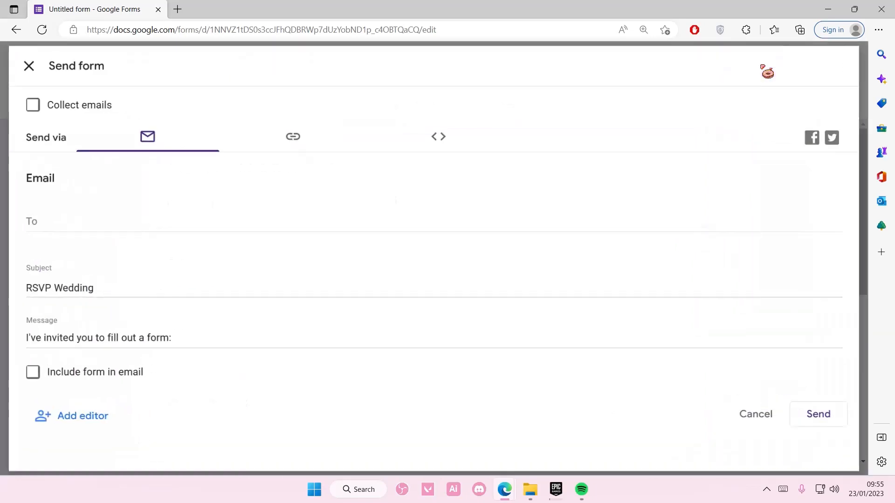
{"action": "left_click", "coordinate": [20, 62]}
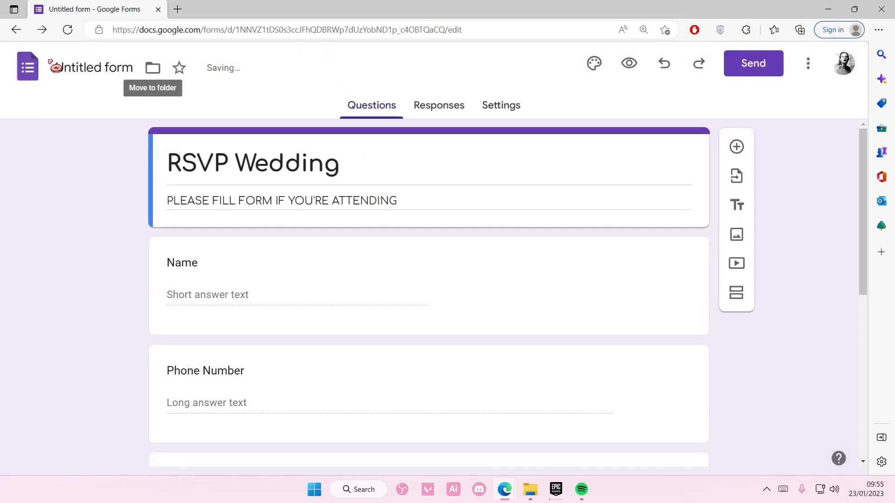
{"action": "left_click", "coordinate": [808, 64]}
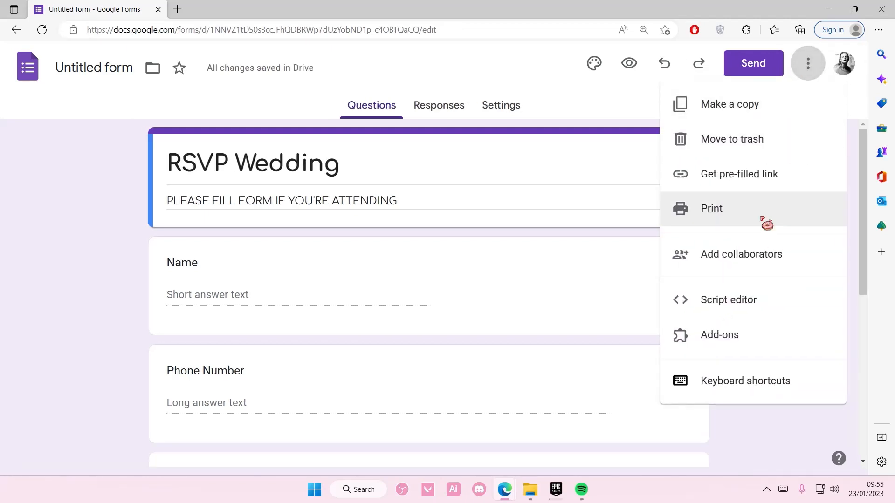
{"action": "left_click", "coordinate": [615, 90]}
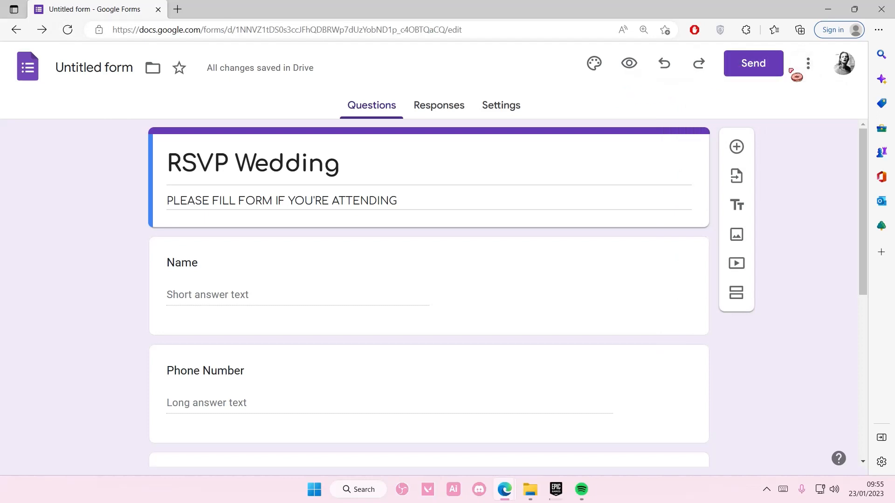
Start a pre-filled link with "wedding outfit" as the name and "dsada" for both the phone number and the number of people
{"action": "left_click", "coordinate": [806, 68]}
{"action": "left_click", "coordinate": [762, 186]}
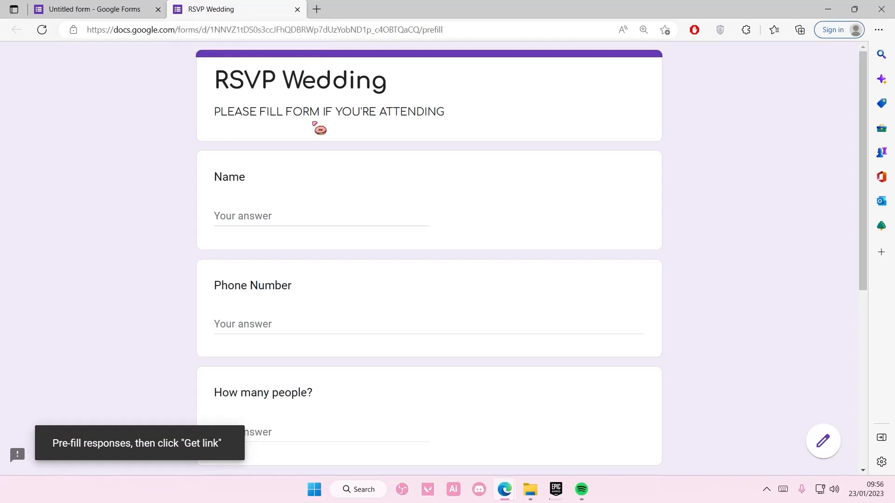
{"action": "left_click", "coordinate": [331, 217]}
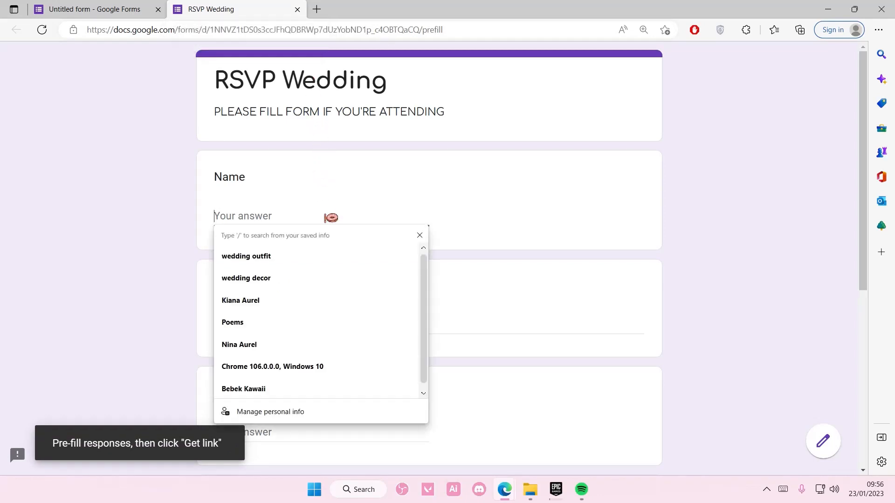
{"action": "left_click", "coordinate": [322, 257]}
{"action": "left_click", "coordinate": [299, 319]}
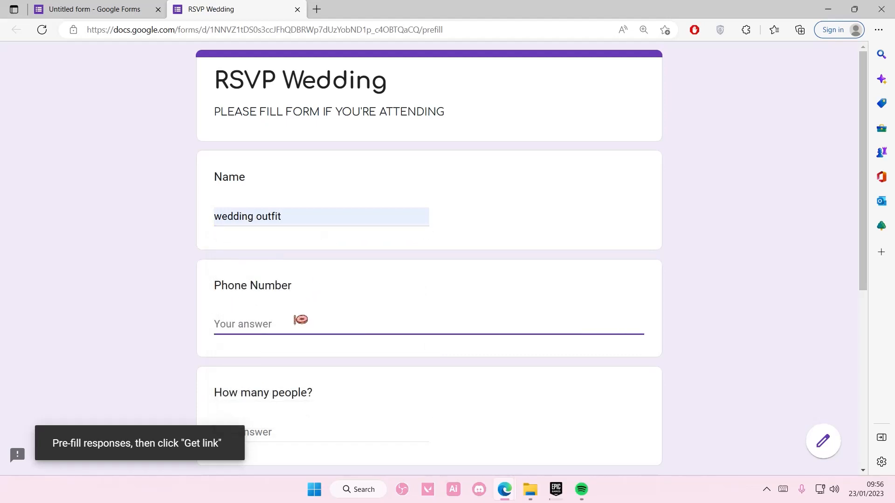
{"action": "type", "text": "dsada"}
{"action": "left_click", "coordinate": [261, 431]}
{"action": "scroll", "coordinate": [289, 410], "scroll_direction": "down", "scroll_amount": 5}
{"action": "type", "text": "dsada"}
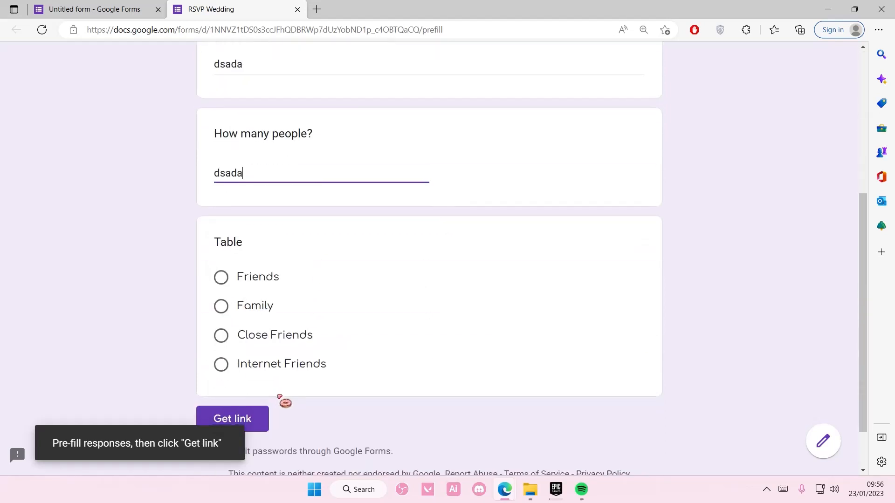
Choose Friends as the pre-filled table answer, generate the link and close the pre-fill page
{"action": "left_click", "coordinate": [257, 278]}
{"action": "left_click", "coordinate": [250, 410]}
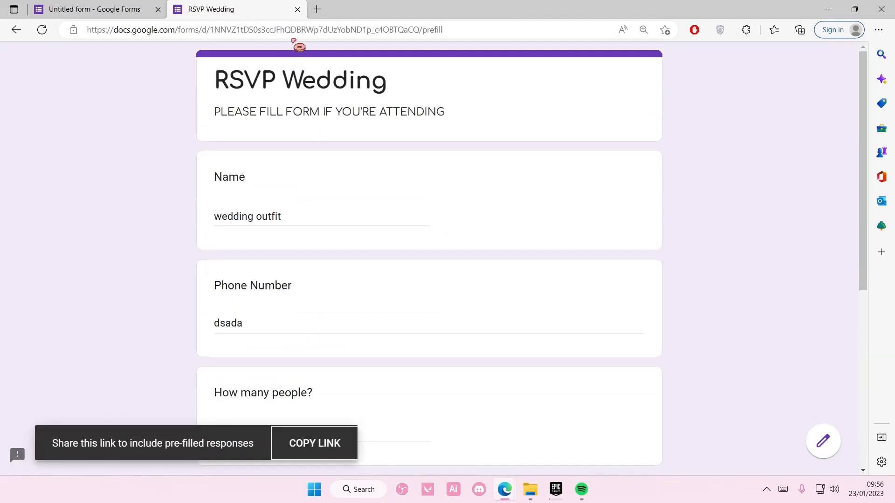
{"action": "left_click", "coordinate": [298, 11]}
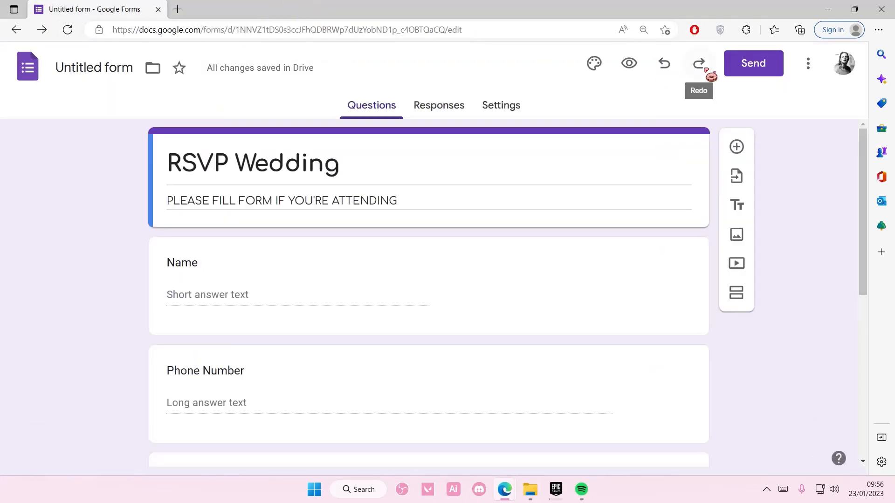
Examine the form's settings, defaults and responses overview, and return to the questions
{"action": "left_click", "coordinate": [512, 106]}
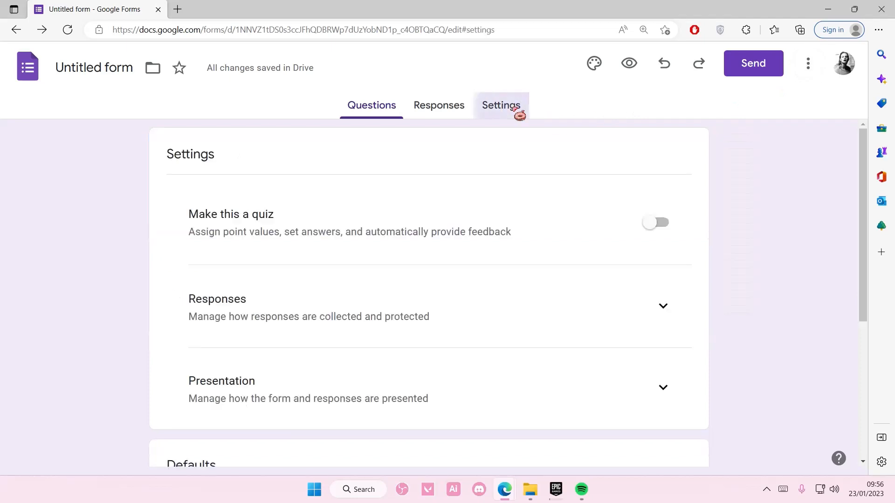
{"action": "left_click", "coordinate": [448, 104]}
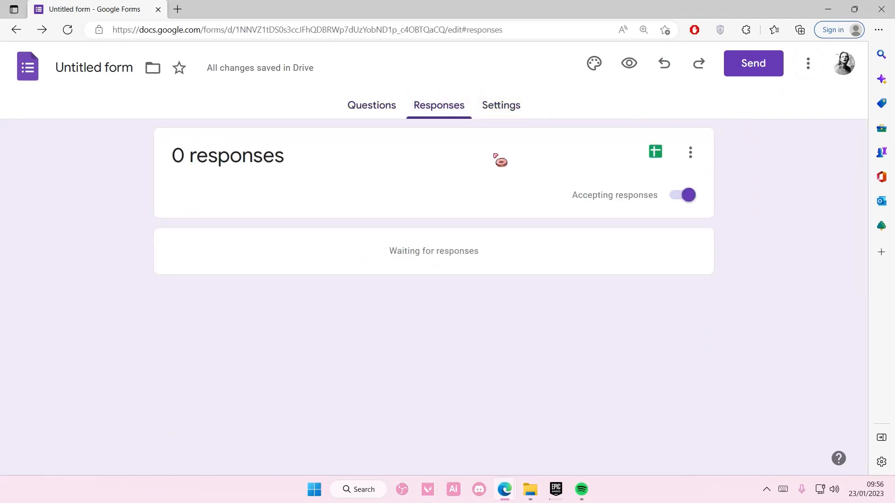
{"action": "left_click", "coordinate": [489, 113]}
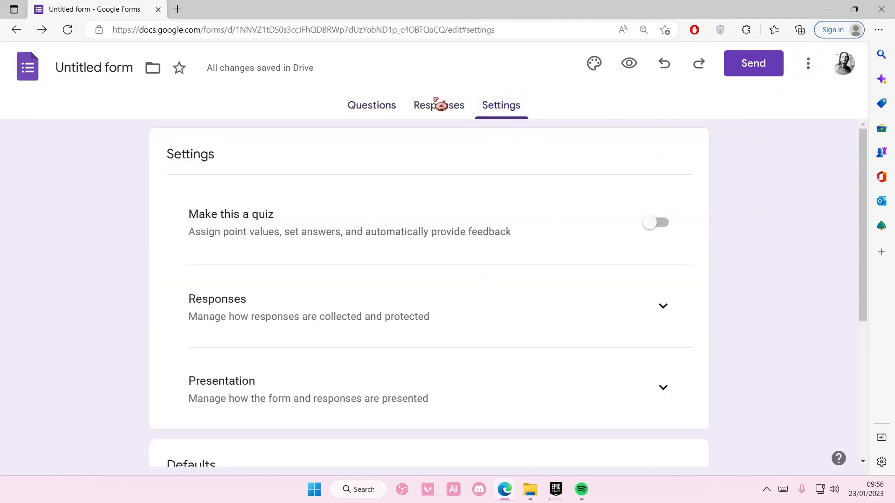
{"action": "scroll", "coordinate": [210, 155], "scroll_direction": "down", "scroll_amount": 1}
{"action": "scroll", "coordinate": [235, 301], "scroll_direction": "up", "scroll_amount": 1}
{"action": "scroll", "coordinate": [230, 285], "scroll_direction": "down", "scroll_amount": 5}
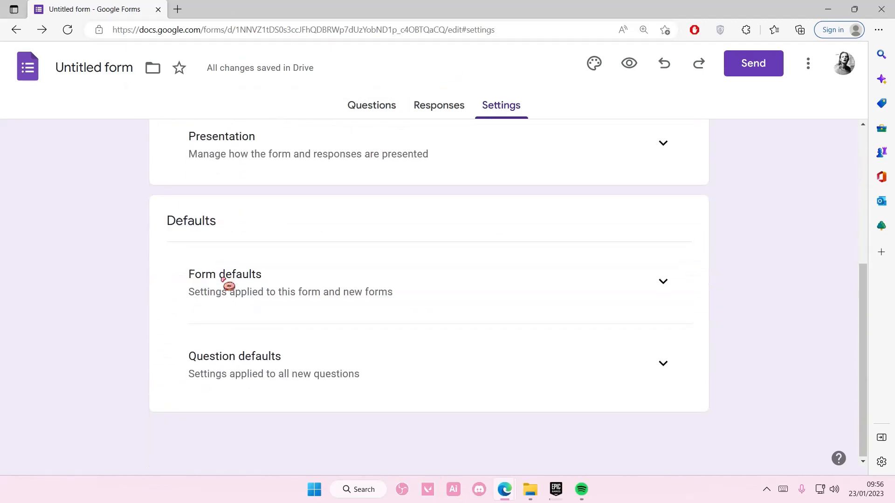
{"action": "left_click", "coordinate": [349, 106]}
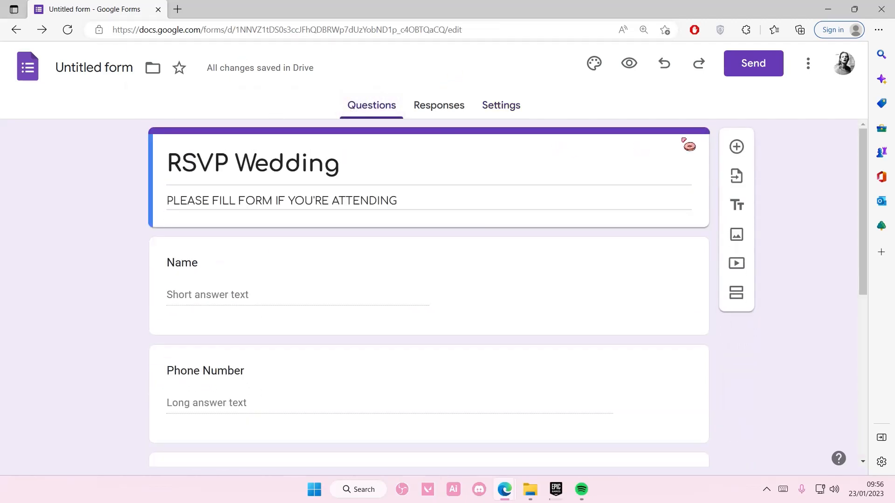
Show again where to get the form's pre-filled link, and close the page it opens
{"action": "left_click", "coordinate": [811, 70]}
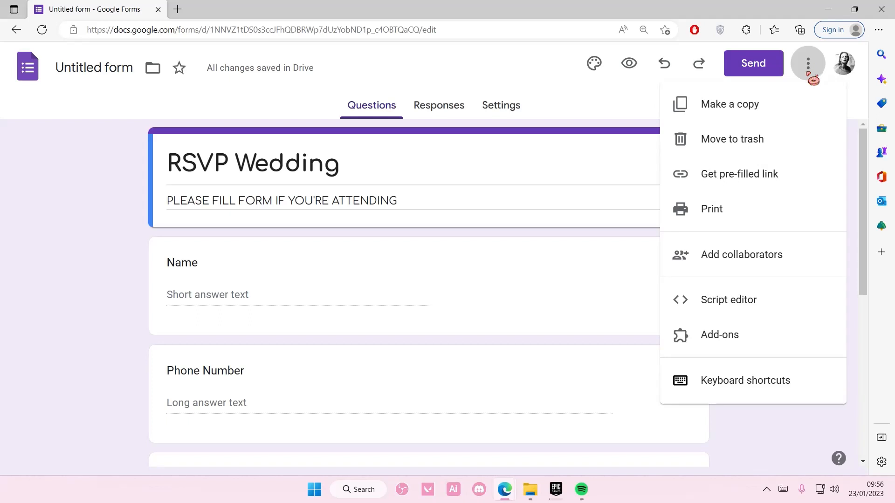
{"action": "left_click", "coordinate": [566, 87]}
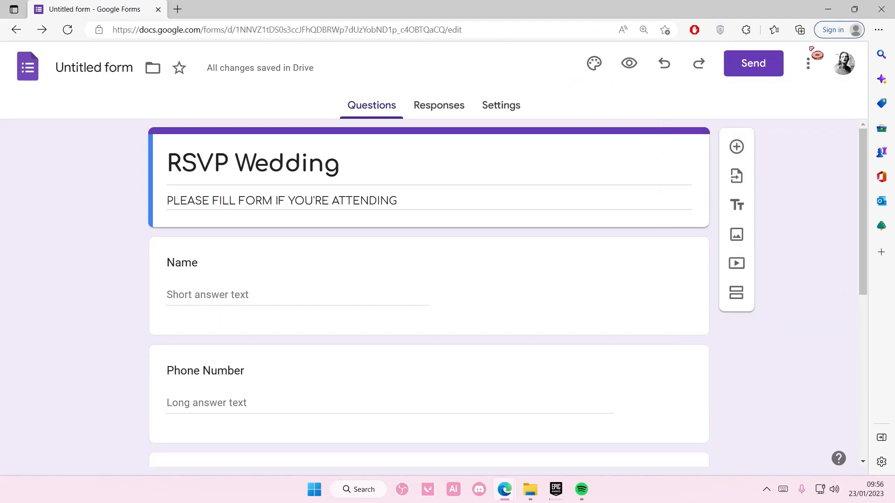
{"action": "left_click", "coordinate": [808, 63]}
{"action": "left_click", "coordinate": [767, 173]}
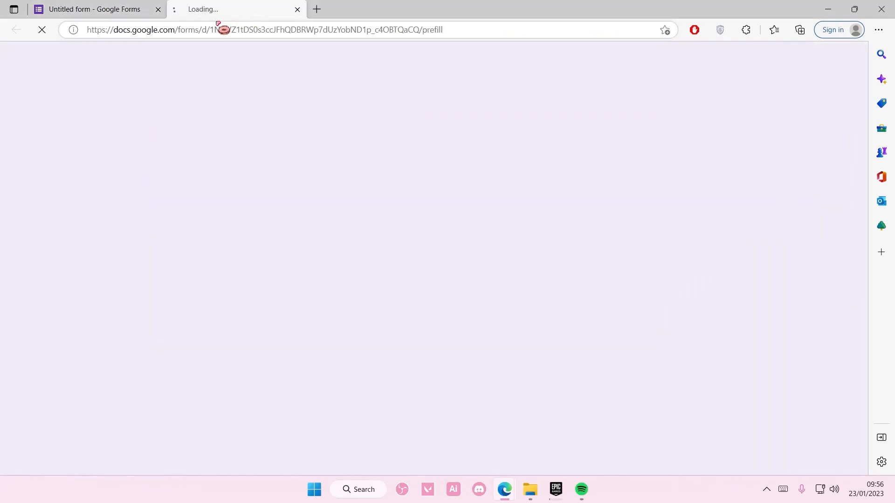
{"action": "left_click", "coordinate": [223, 30]}
{"action": "left_click", "coordinate": [298, 10]}
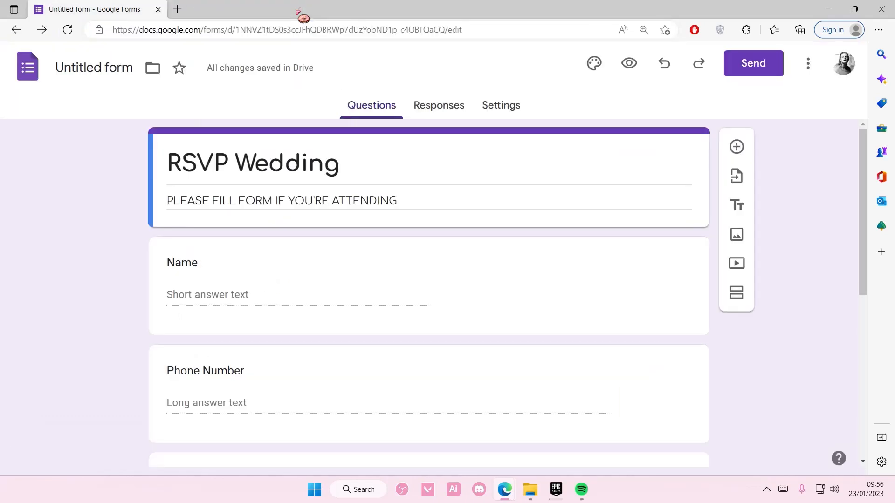